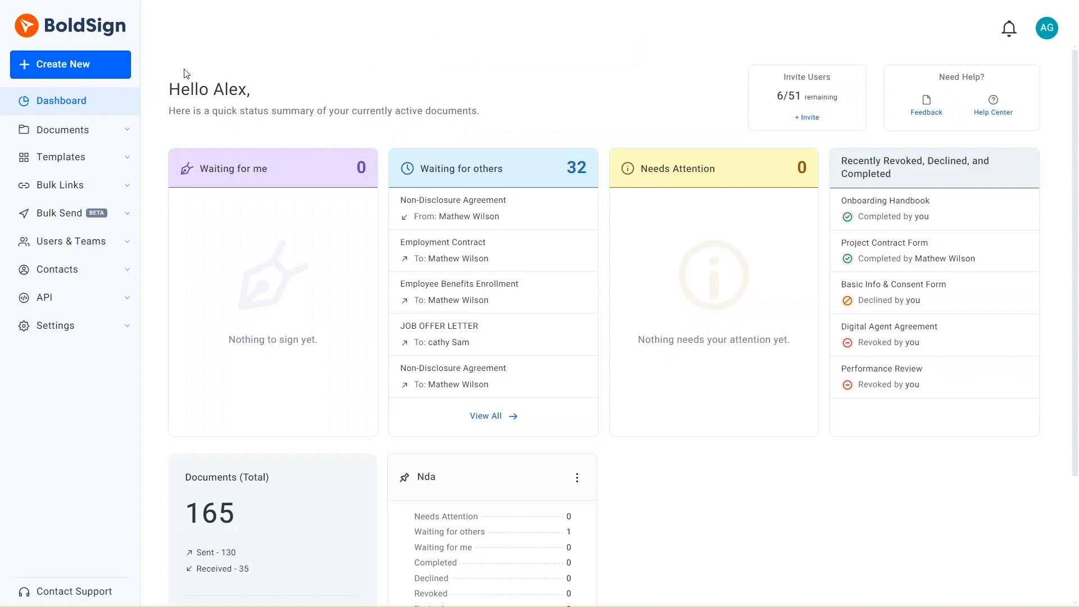
Start a new bulk send from the Create New menu.
left_click(111, 69)
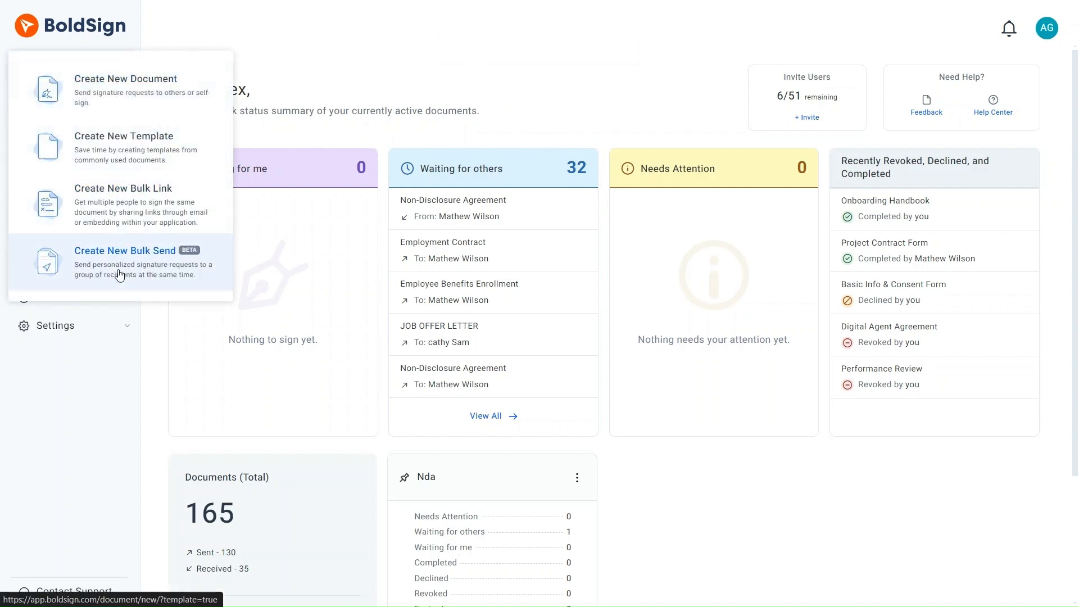
left_click(119, 274)
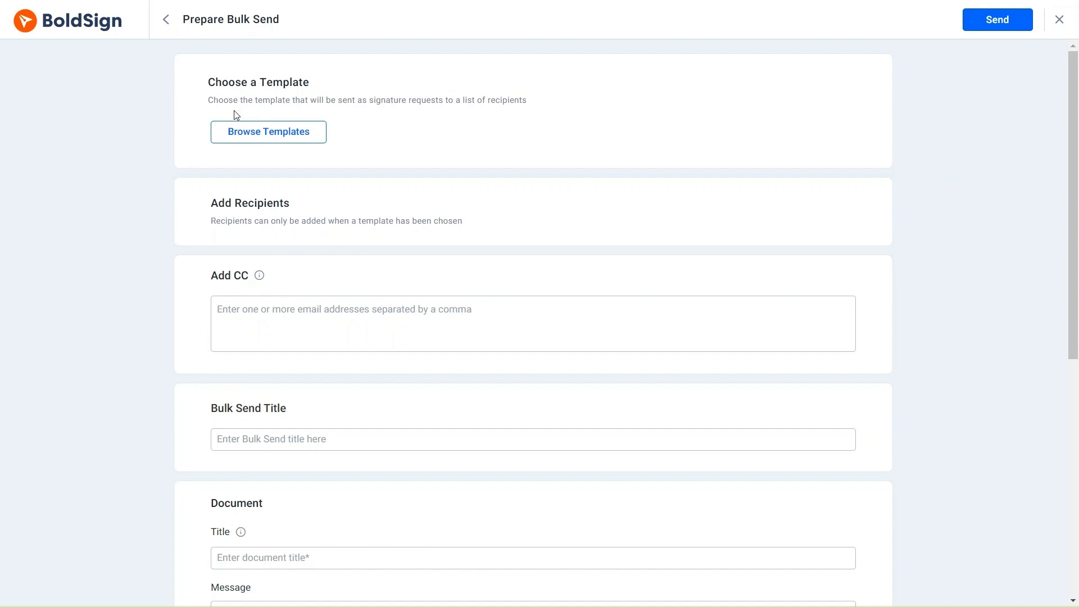
Apply the Employee Onboarding Agreement template from the template list.
left_click(275, 132)
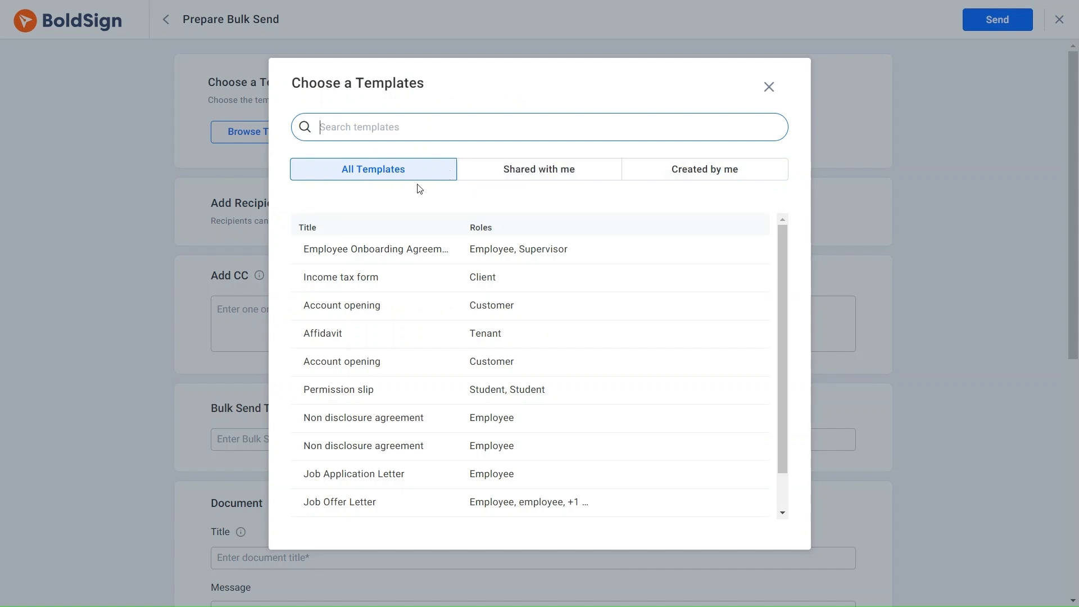
mouse_move(423, 261)
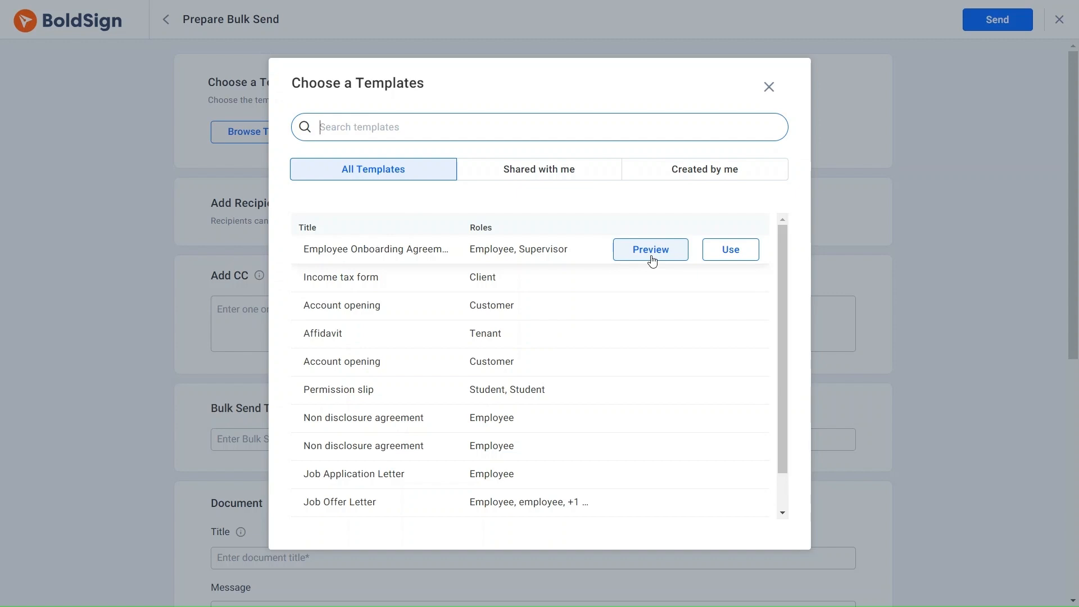
left_click(717, 252)
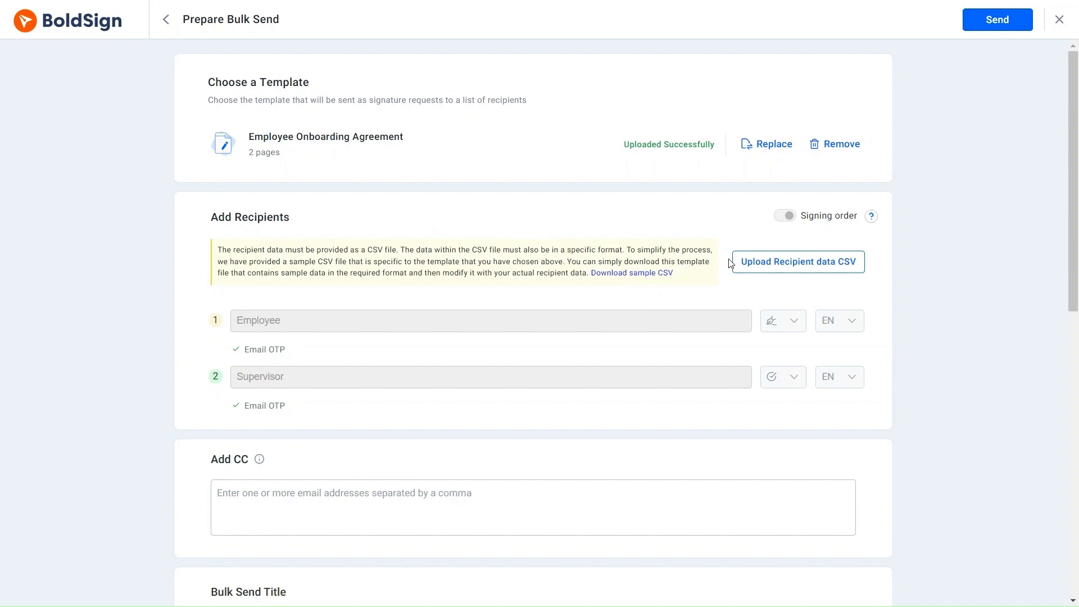
Upload the Employee Onboarding Agreement recipient CSV file.
left_click(749, 264)
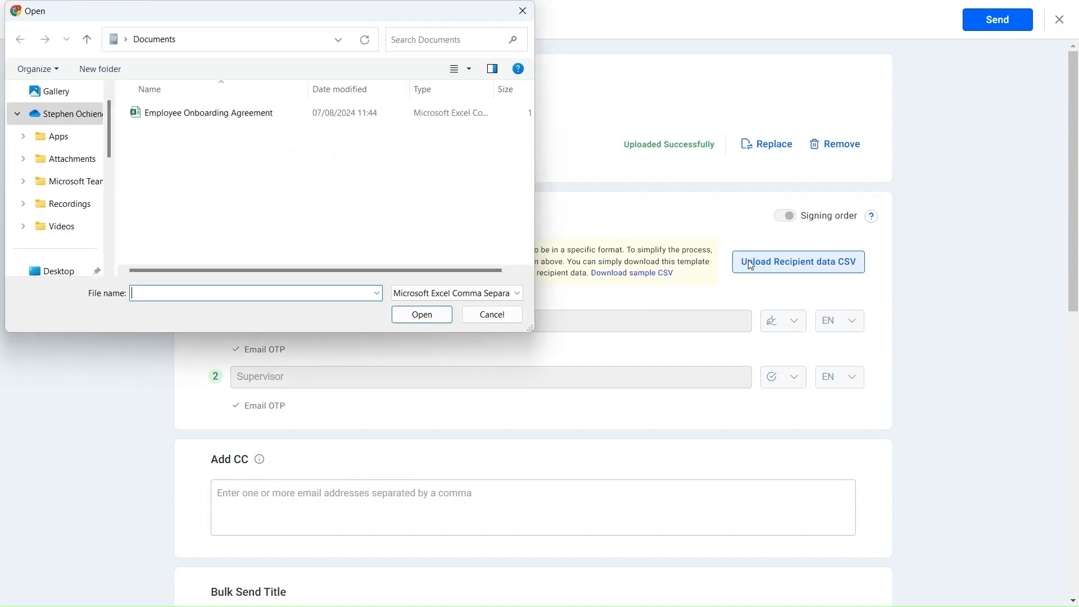
left_click(410, 115)
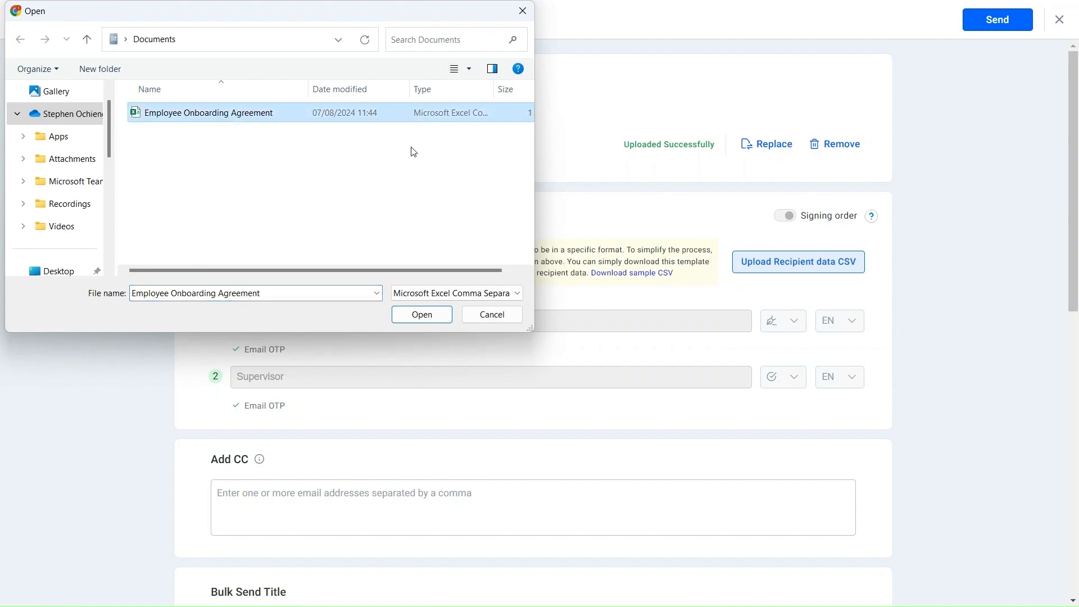
left_click(429, 316)
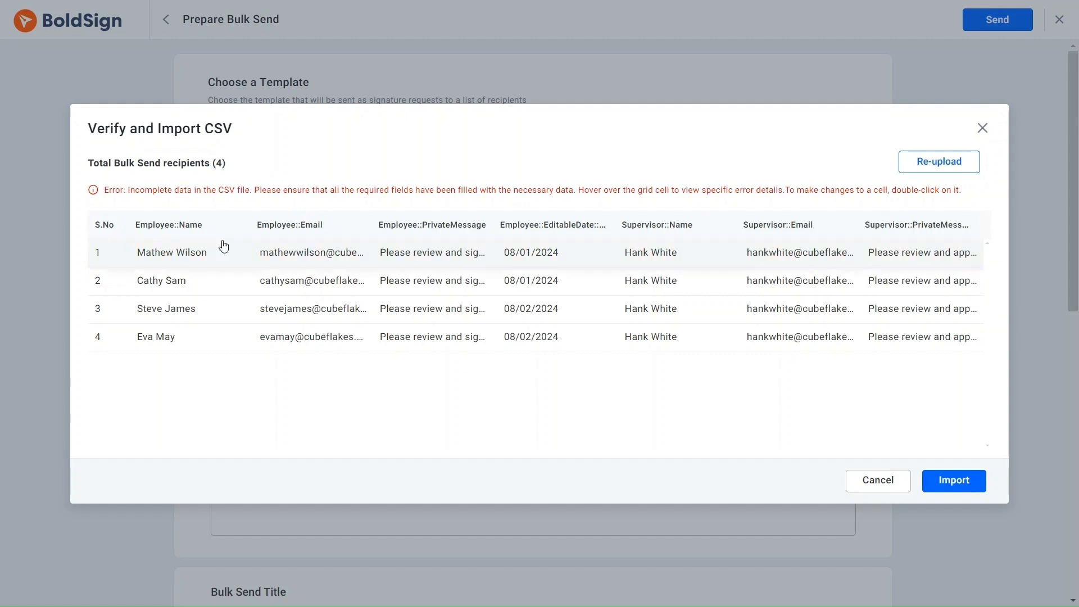
Fix the first recipient's invalid email by adding the missing .com ending.
mouse_move(304, 260)
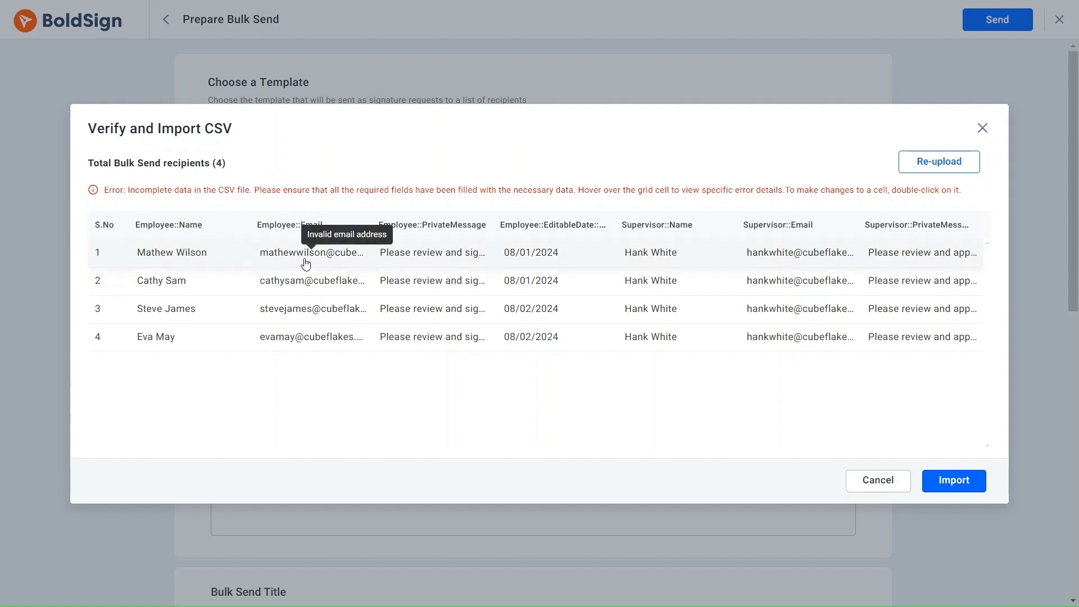
double_click(333, 254)
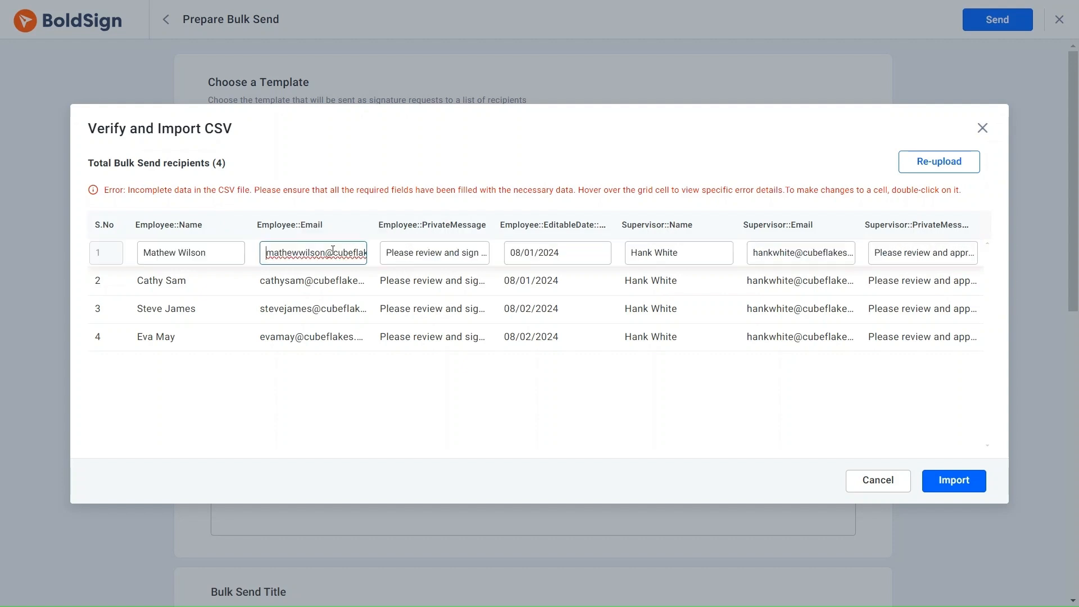
type(".com")
left_click(360, 407)
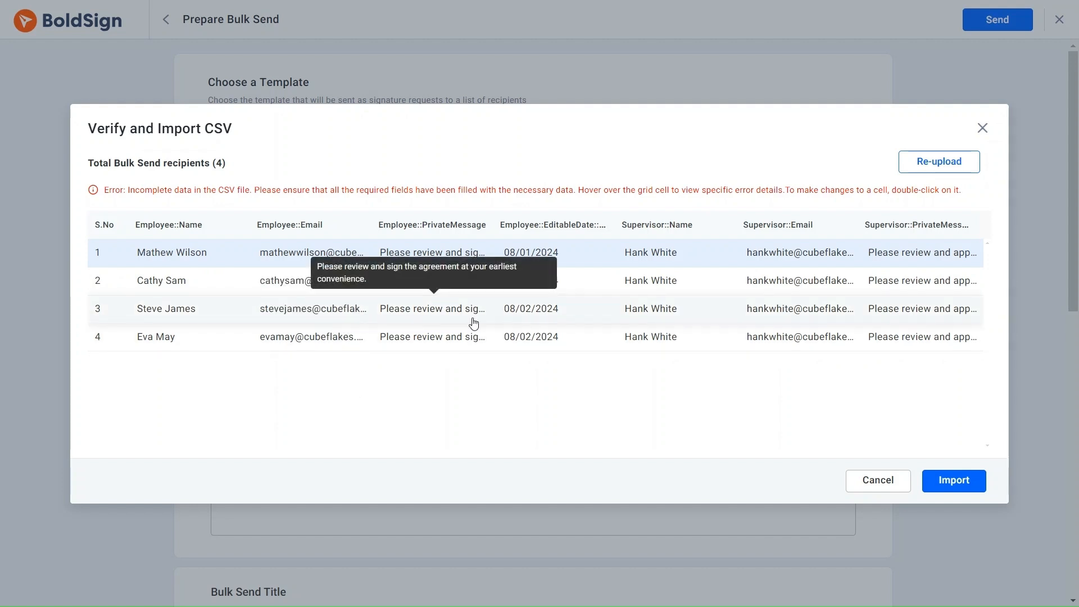
Set row 3's date to 08/03/2024 and replace its supervisor name and email.
double_click(562, 310)
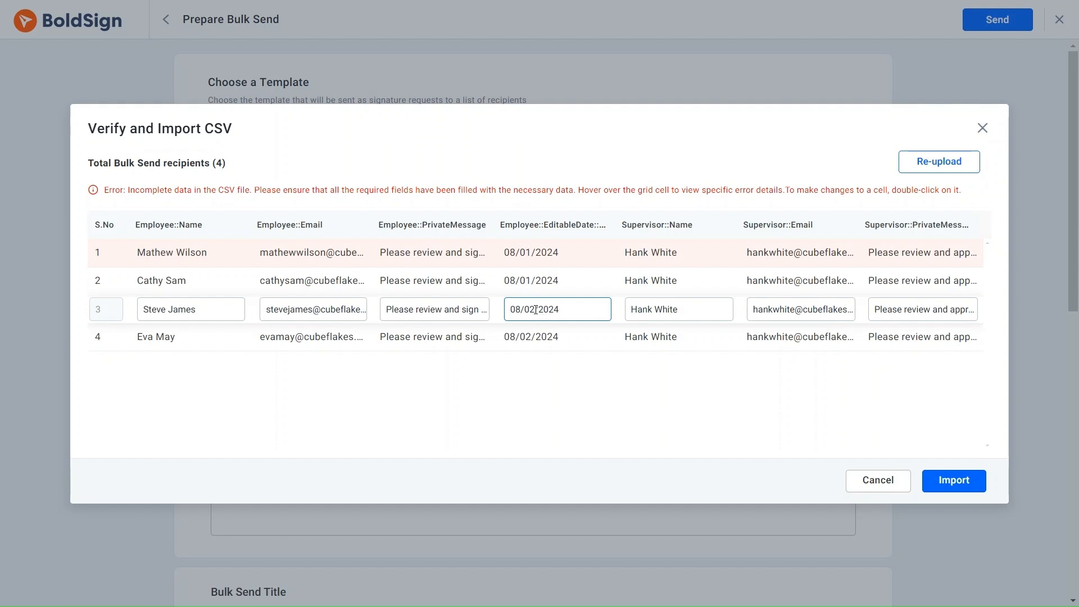
key("BackSpace")
type("3")
left_click(679, 308)
key("ctrl+a")
key("BackSpace")
left_click(794, 310)
key("BackSpace")
key("BackSpace")
key("BackSpace")
key("BackSpace")
key("BackSpace")
key("BackSpace")
key("BackSpace")
key("BackSpace")
key("BackSpace")
Give row 4 the 08/03/2024 date and the same new supervisor name and email.
double_click(532, 336)
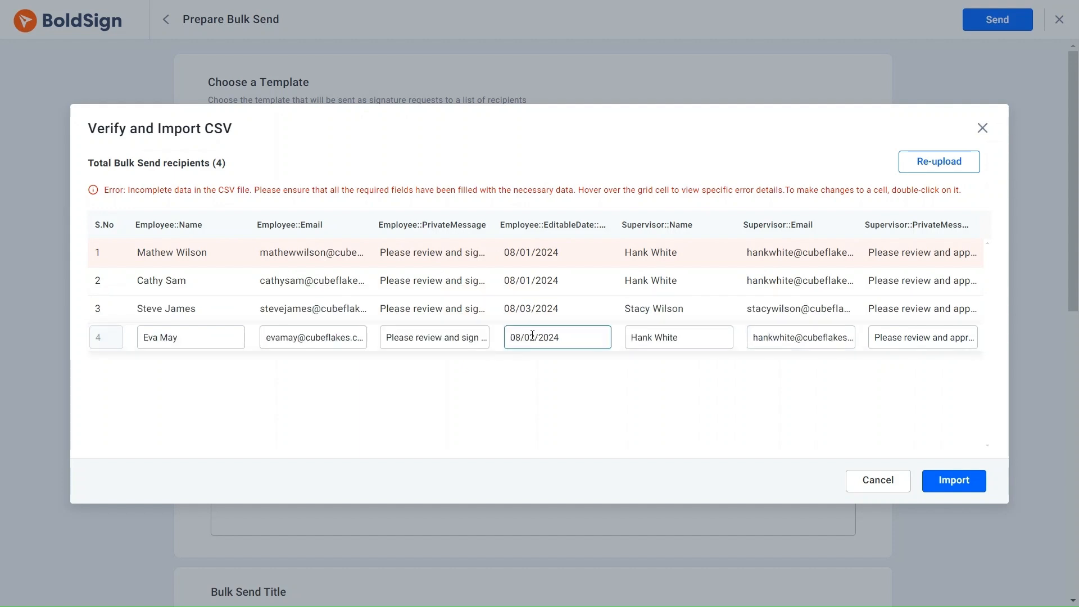
key("BackSpace")
type("3")
left_click(671, 336)
key("ctrl+a")
key("BackSpace")
left_click(774, 337)
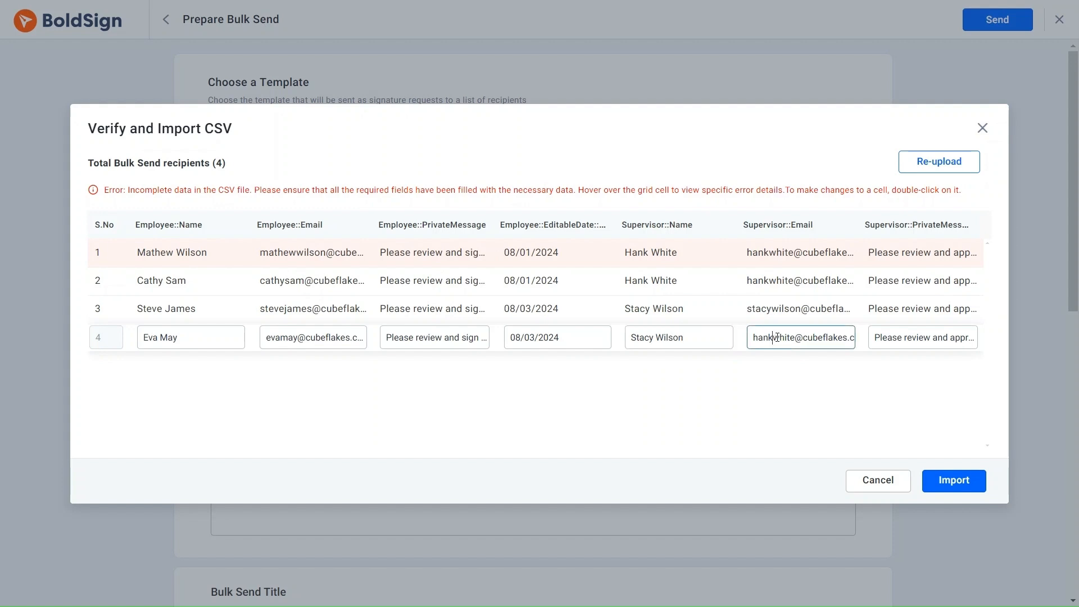
double_click(793, 336)
key("Return")
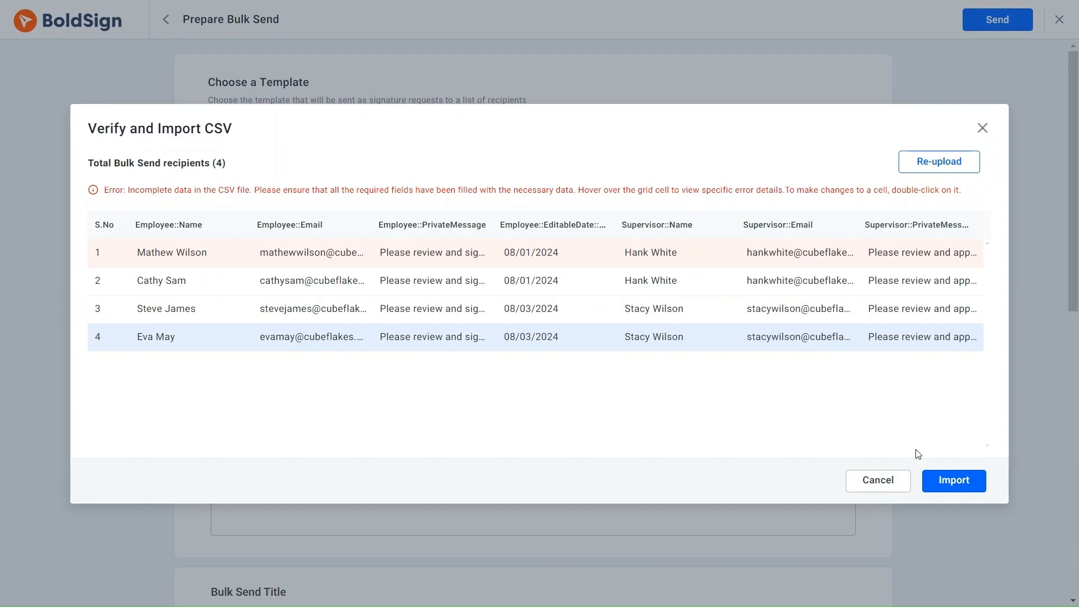
Import the four corrected recipients, then review the data in Edit File without changes.
left_click(950, 481)
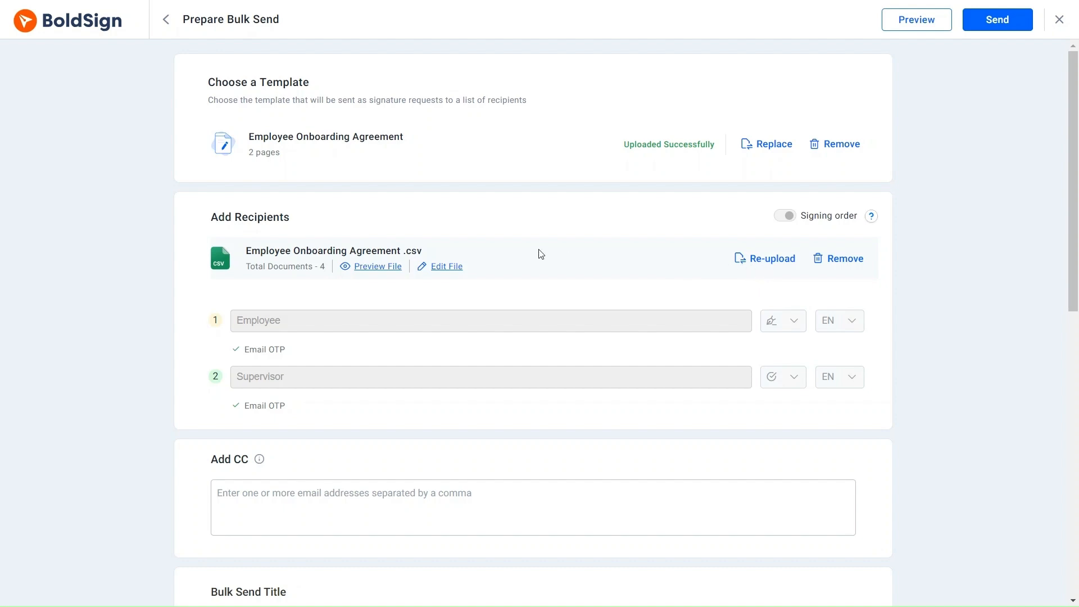
left_click(454, 268)
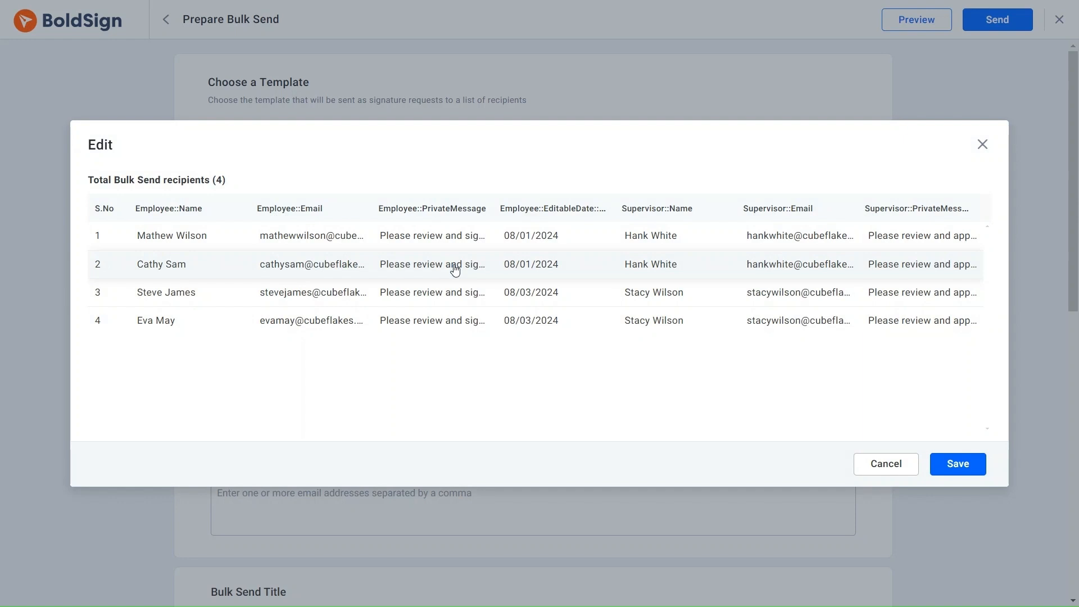
double_click(455, 271)
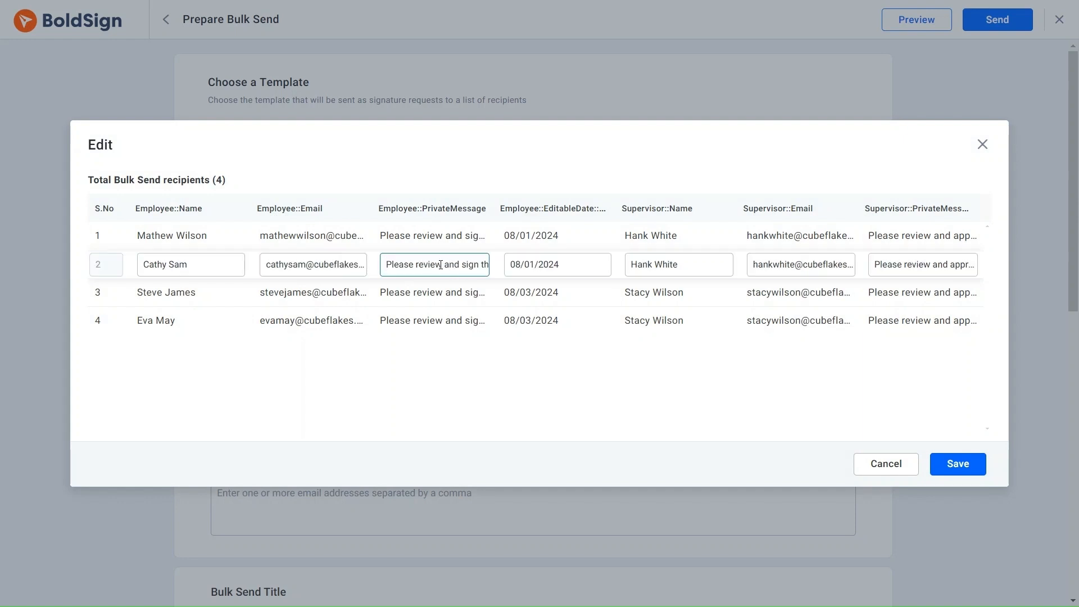
left_click(987, 150)
scroll(410, 309, "down", 5)
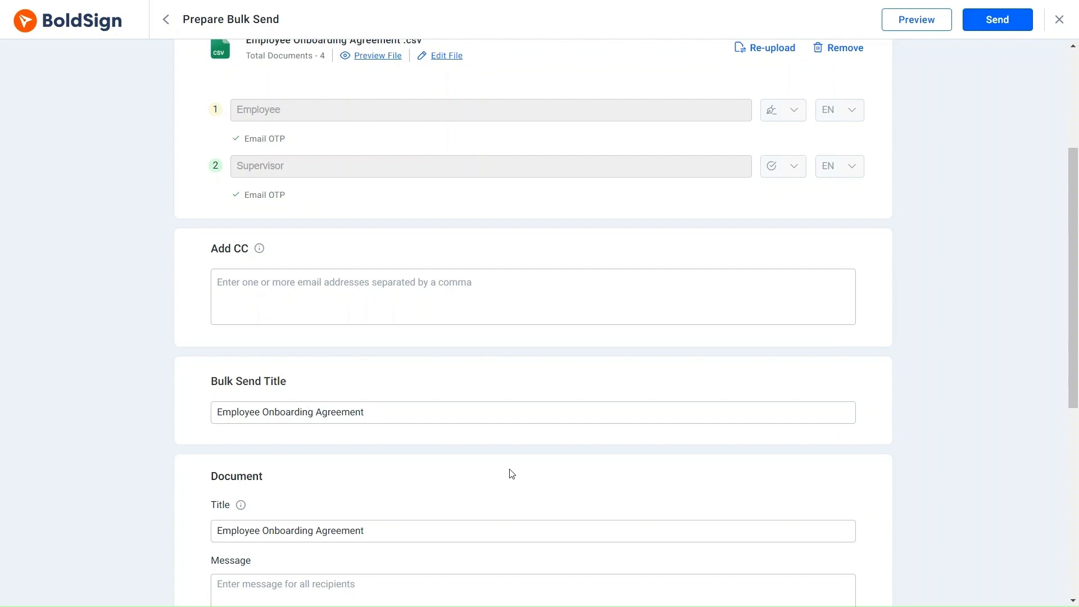
Preview the Employee Onboarding Agreement documents, scrolling through them, then exit the preview.
left_click(917, 21)
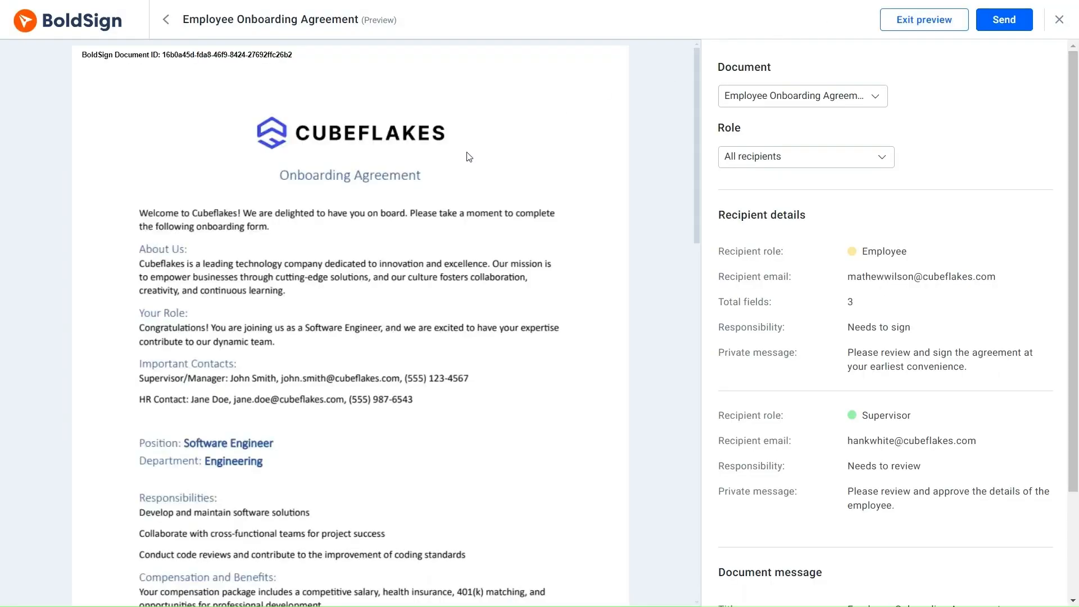
scroll(395, 190, "down", 8)
scroll(395, 190, "down", 2)
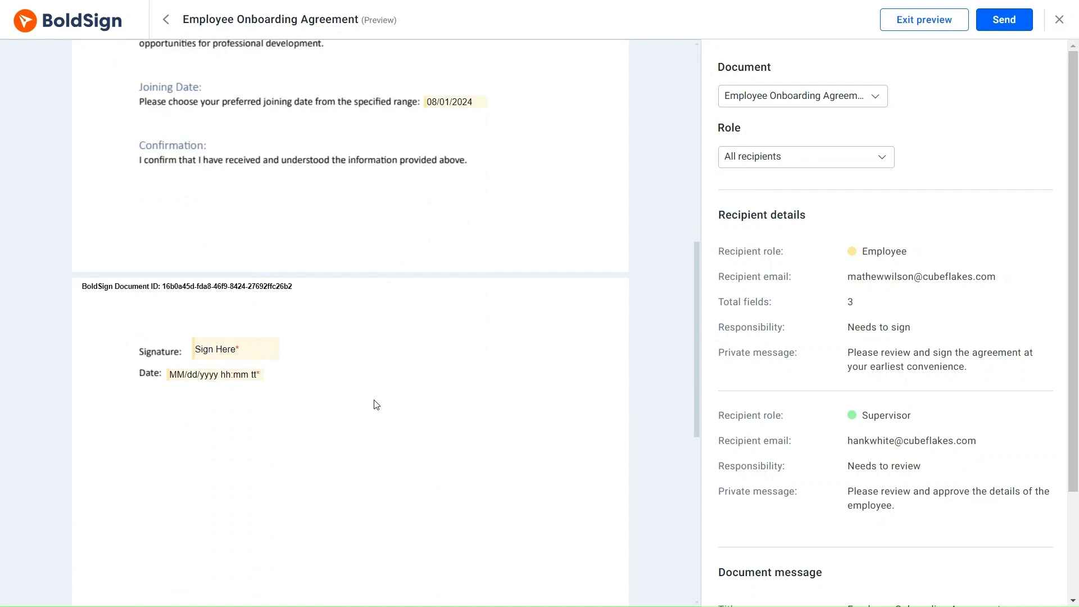
left_click(900, 23)
Send the bulk send to all four recipients.
scroll(696, 169, "down", 9)
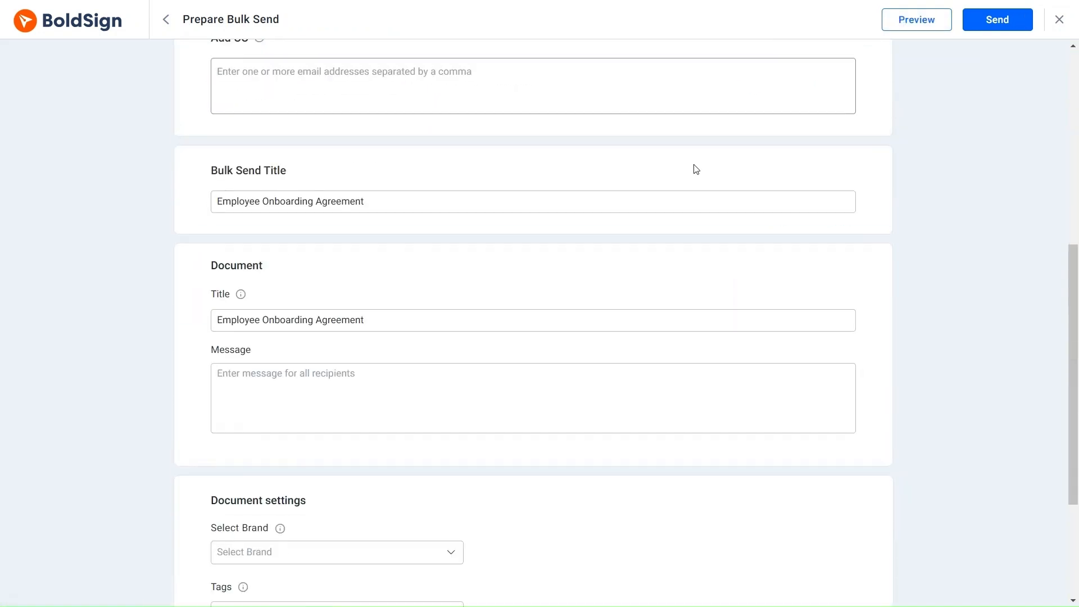
scroll(664, 197, "down", 2)
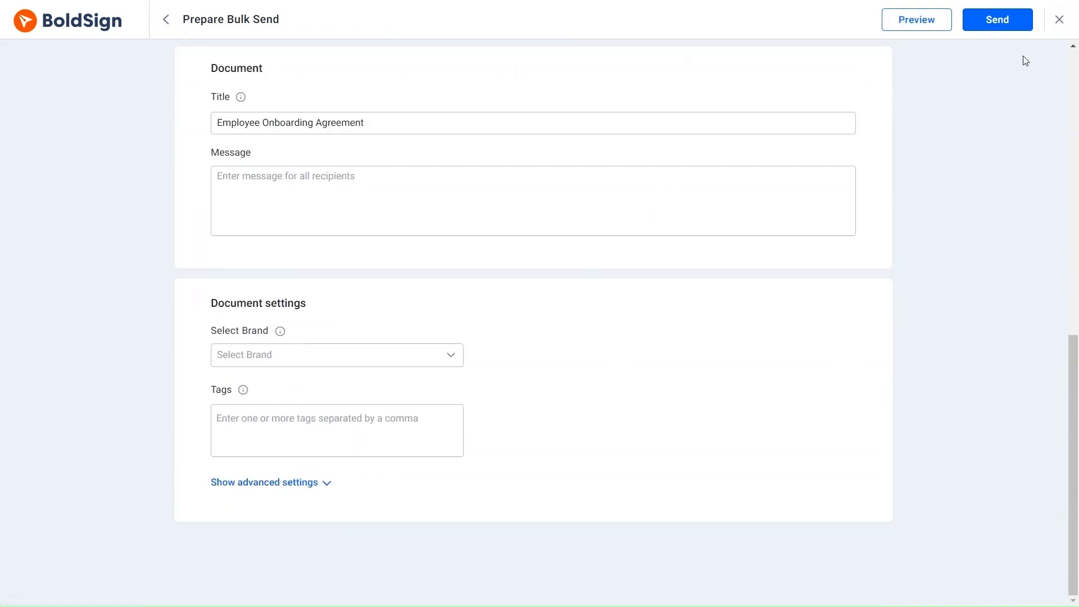
left_click(1012, 28)
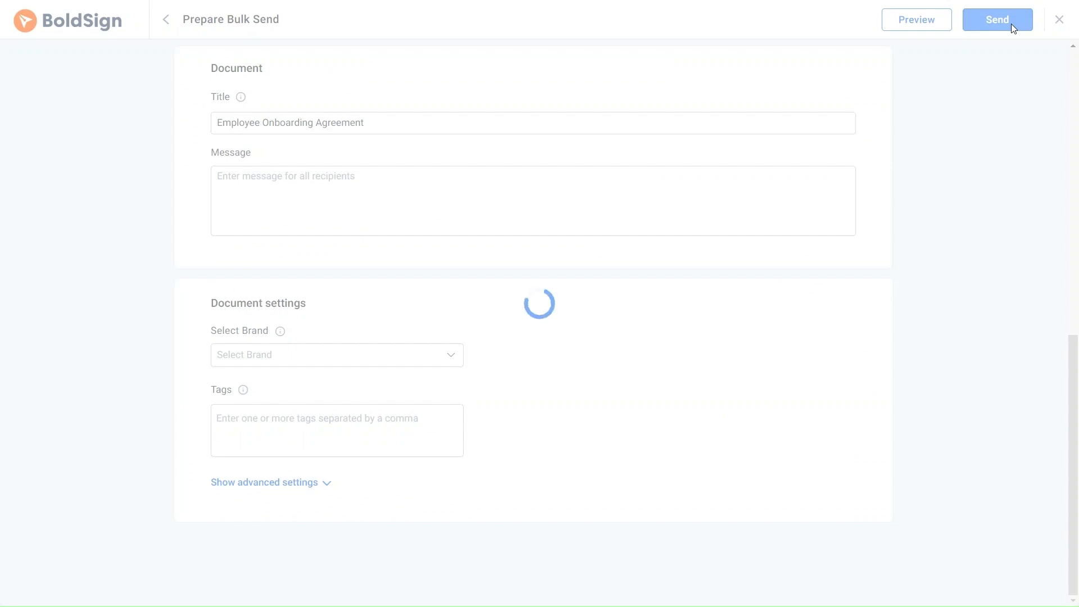